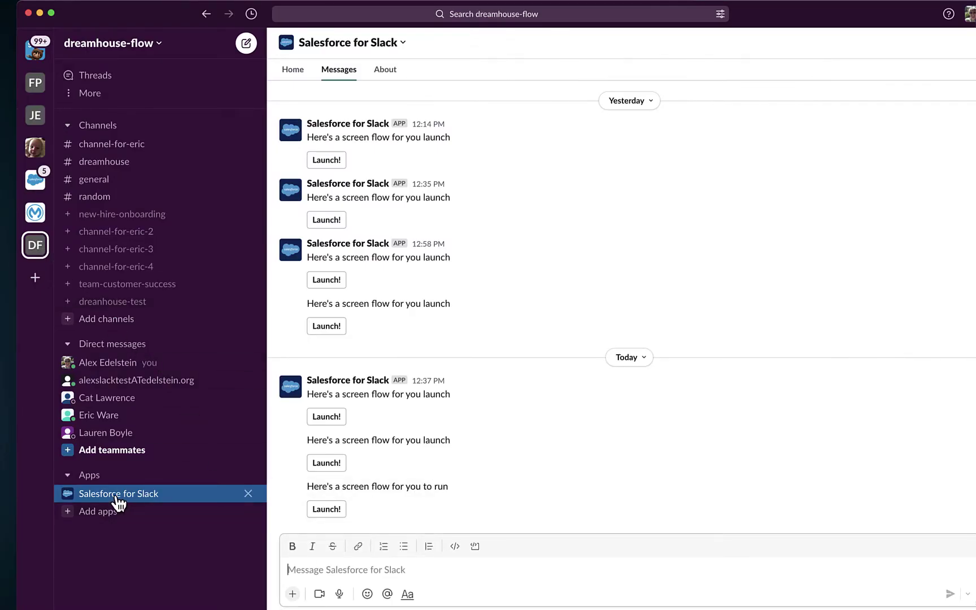
- Move the Preview screenshot of the Slack app home page off screen to reveal the WordPress draft
{"action": "left_click", "coordinate": [292, 70]}
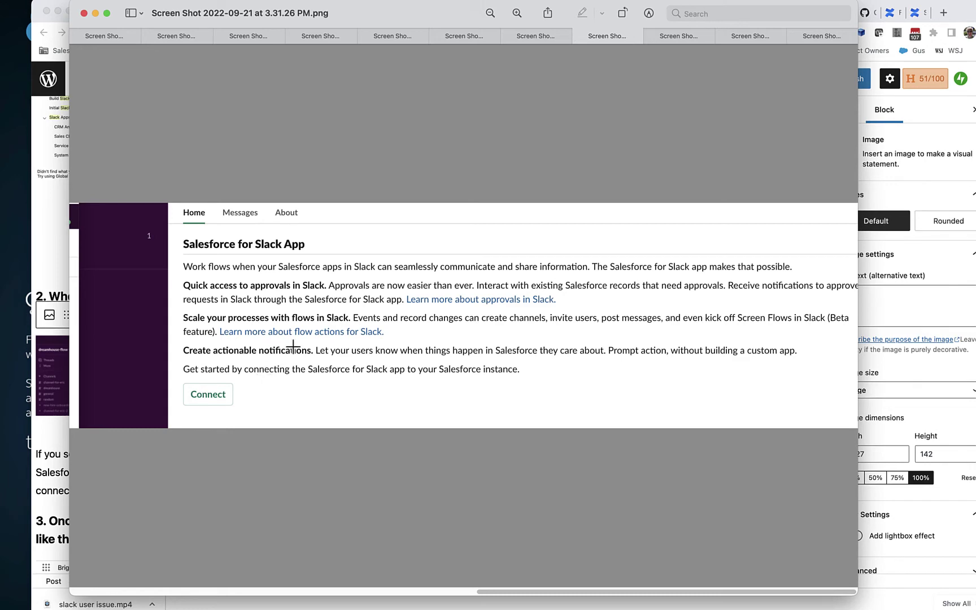
{"action": "left_click_drag", "start_coordinate": [408, 16], "coordinate": [975, 17]}
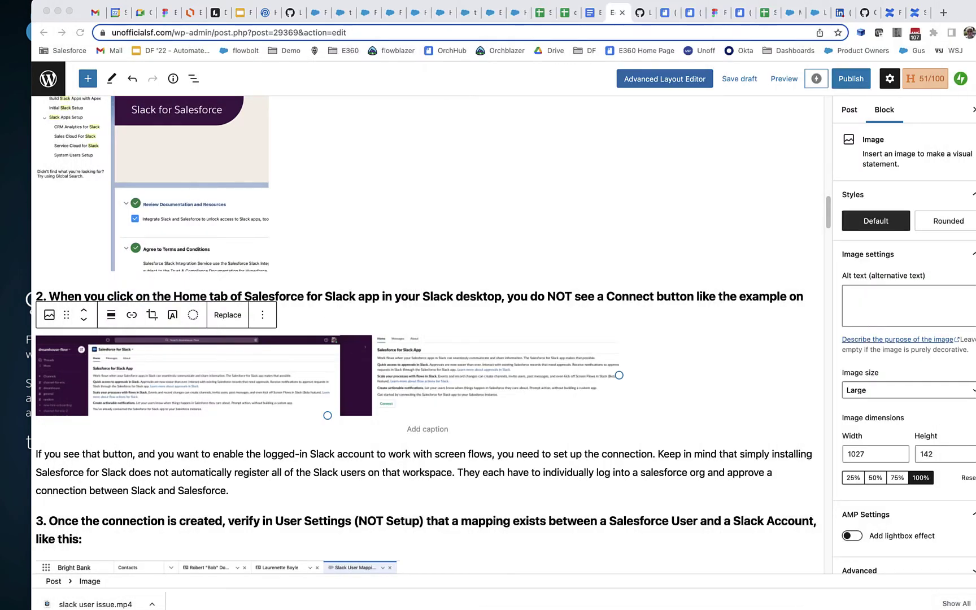
- In the Salesforce profile tab, open personal Settings from the avatar menu
{"action": "left_click", "coordinate": [491, 14]}
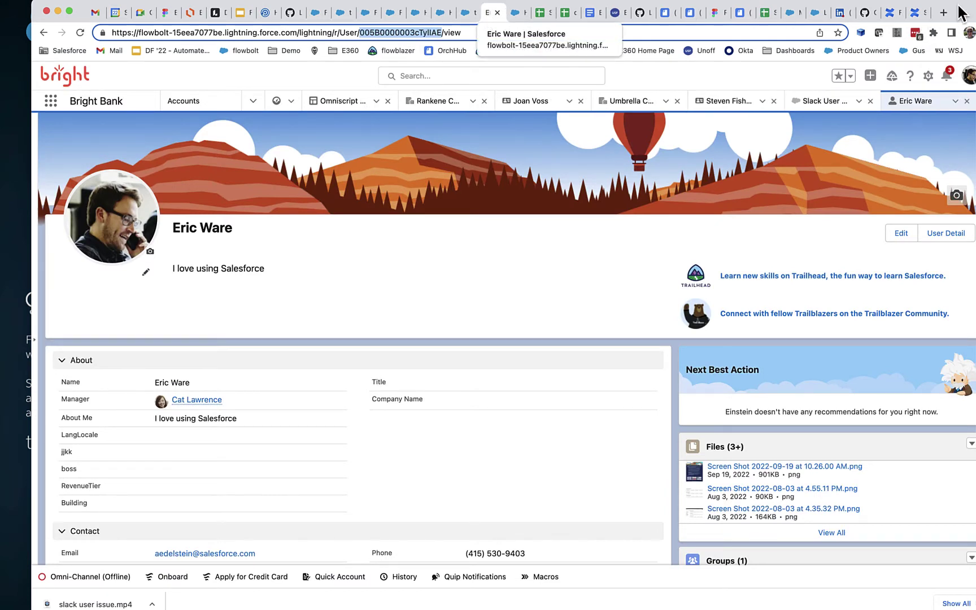
{"action": "left_click_drag", "start_coordinate": [959, 9], "coordinate": [949, 9]}
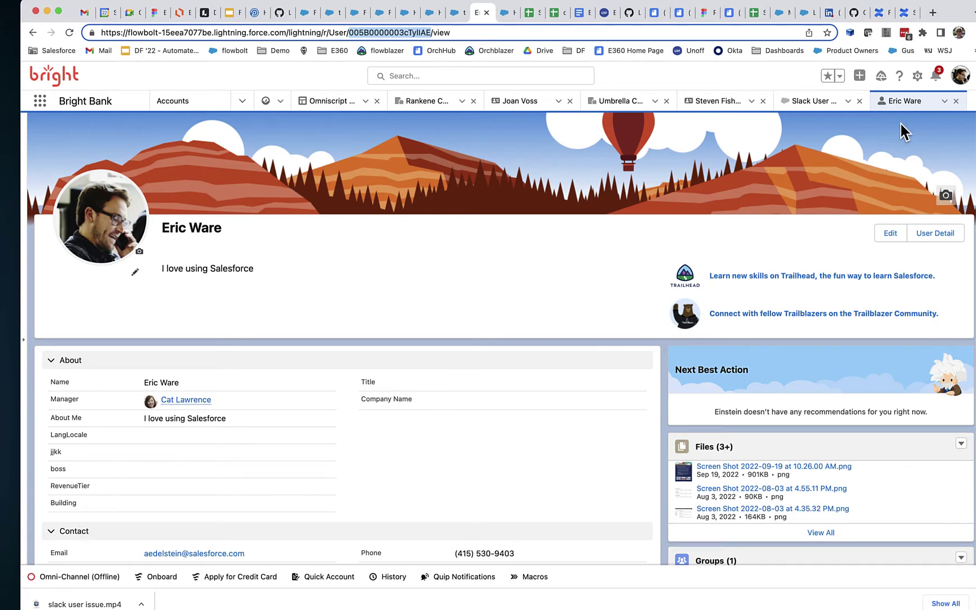
{"action": "left_click", "coordinate": [955, 81]}
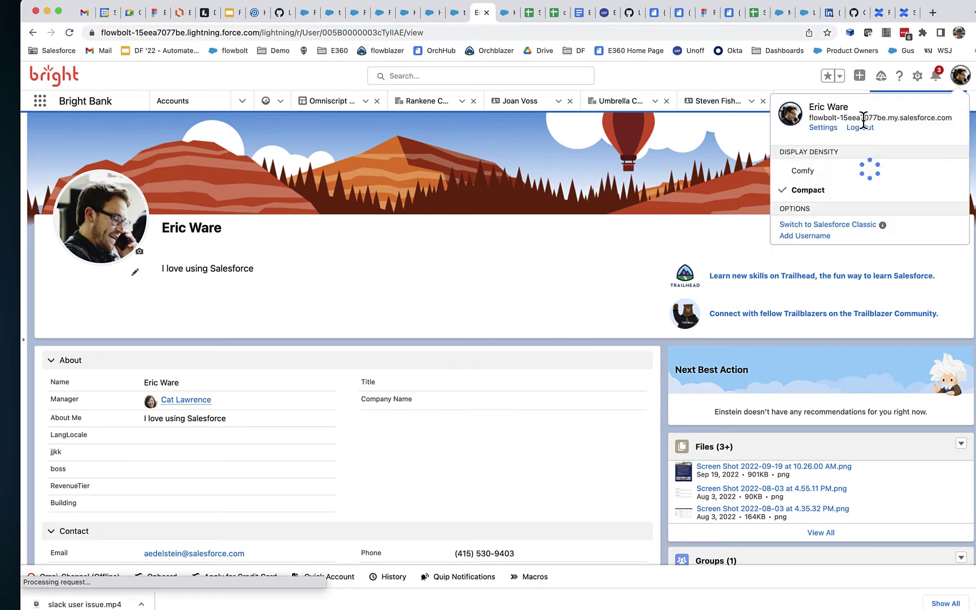
{"action": "left_click", "coordinate": [825, 126]}
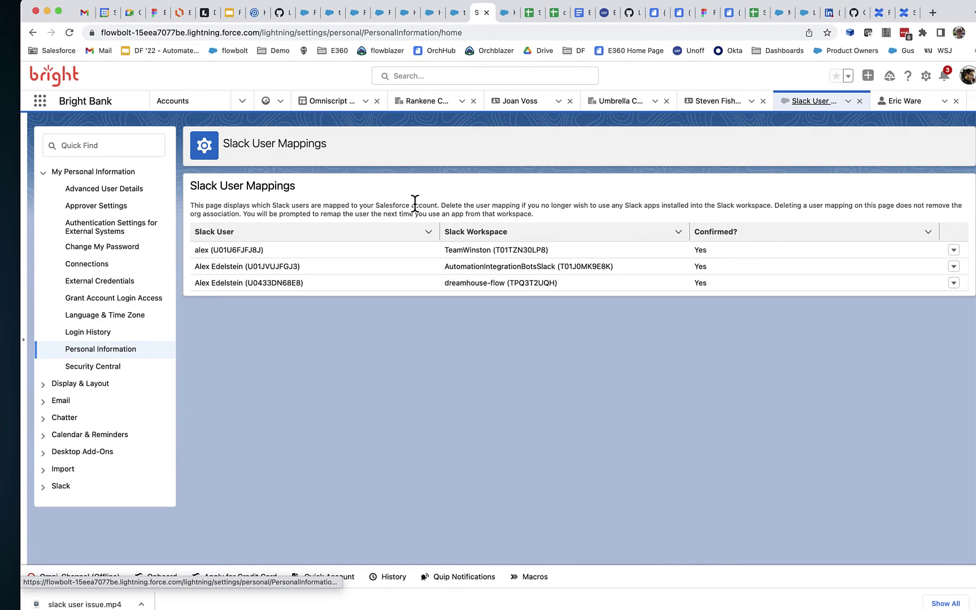
- Expand the Slack group in the settings sidebar and review the three confirmed Slack user mappings
{"action": "left_click_drag", "start_coordinate": [191, 187], "coordinate": [315, 189]}
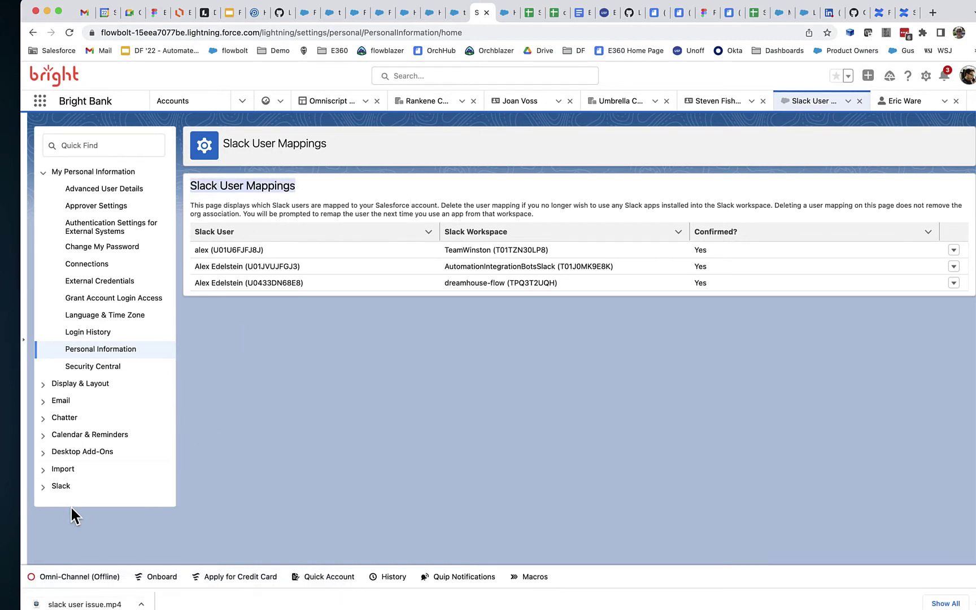
{"action": "left_click", "coordinate": [45, 486]}
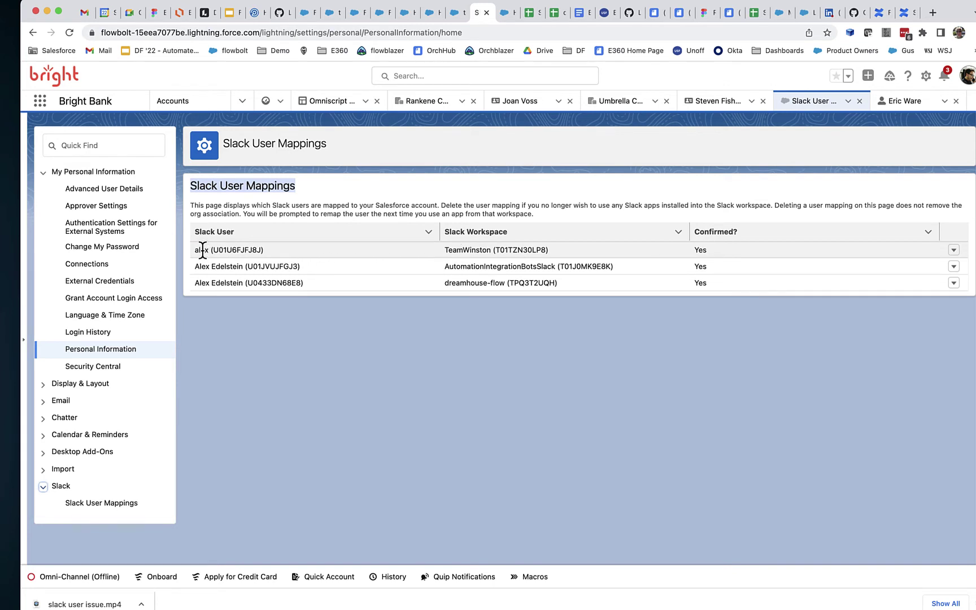
{"action": "left_click", "coordinate": [273, 251]}
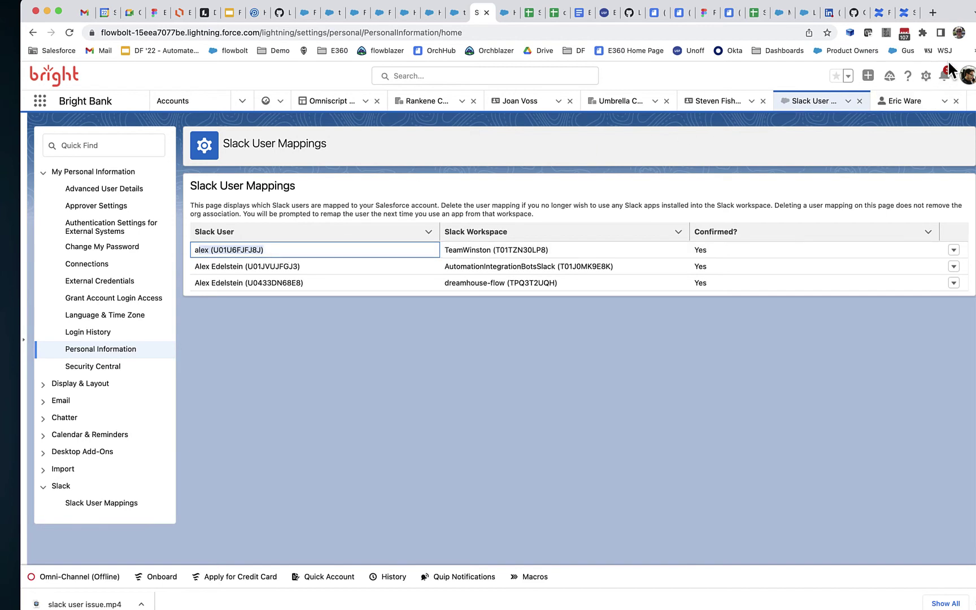
{"action": "left_click", "coordinate": [967, 75]}
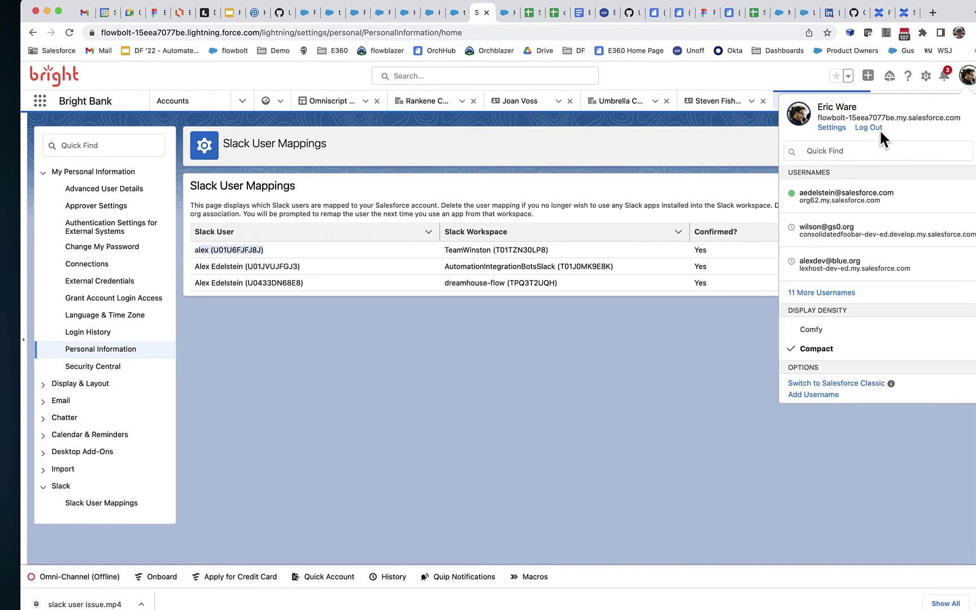
{"action": "left_click", "coordinate": [706, 148]}
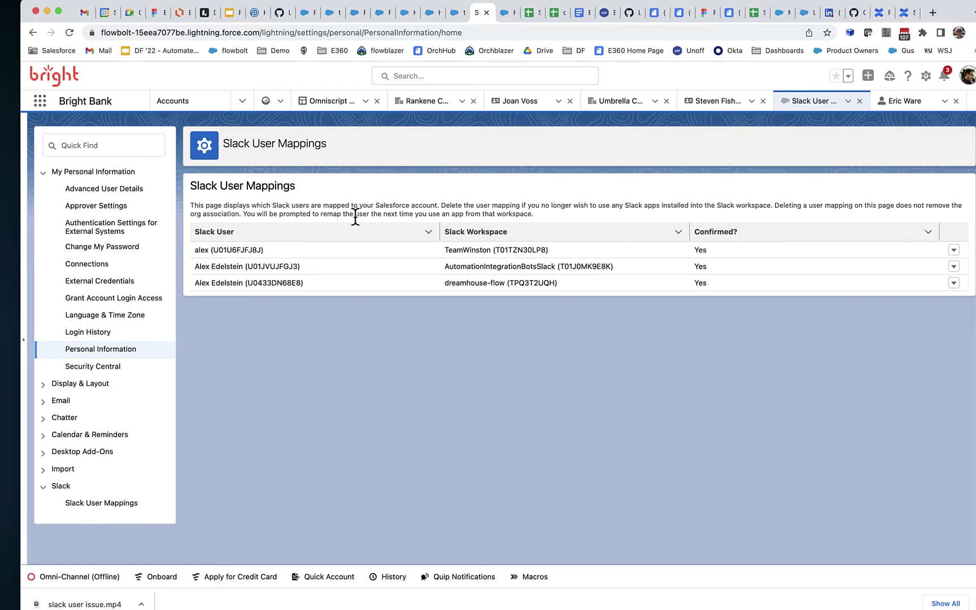
- In the test slack action flow, open the Send Screen Flow to Slack action and select its Slack Conversation ID
{"action": "left_click", "coordinate": [379, 16]}
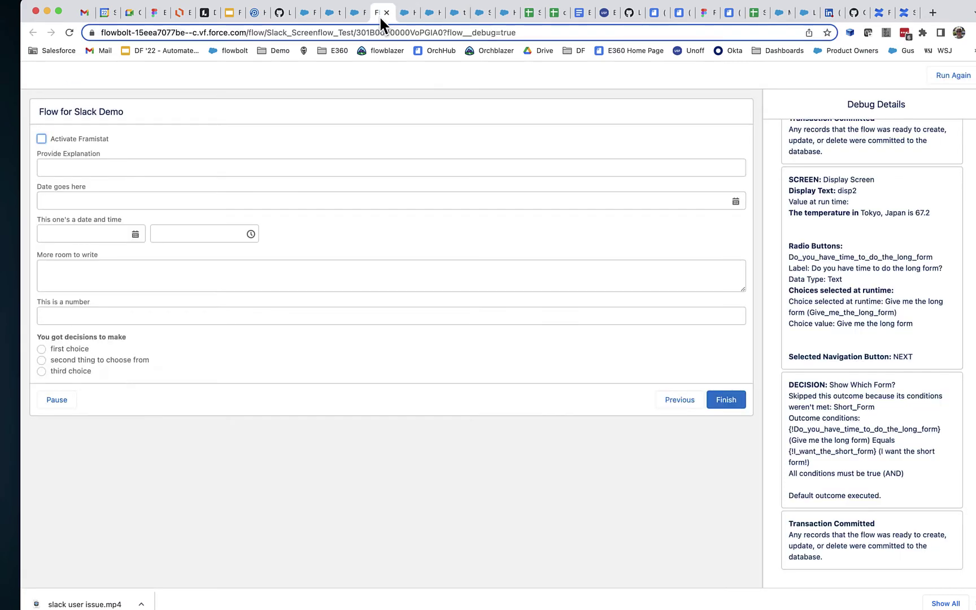
{"action": "left_click", "coordinate": [357, 13]}
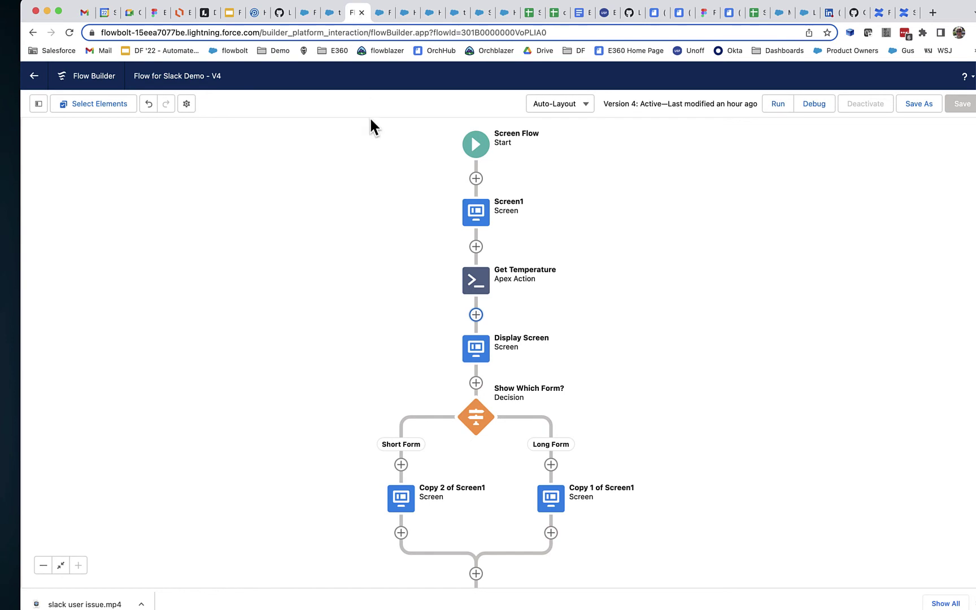
{"action": "left_click", "coordinate": [336, 17]}
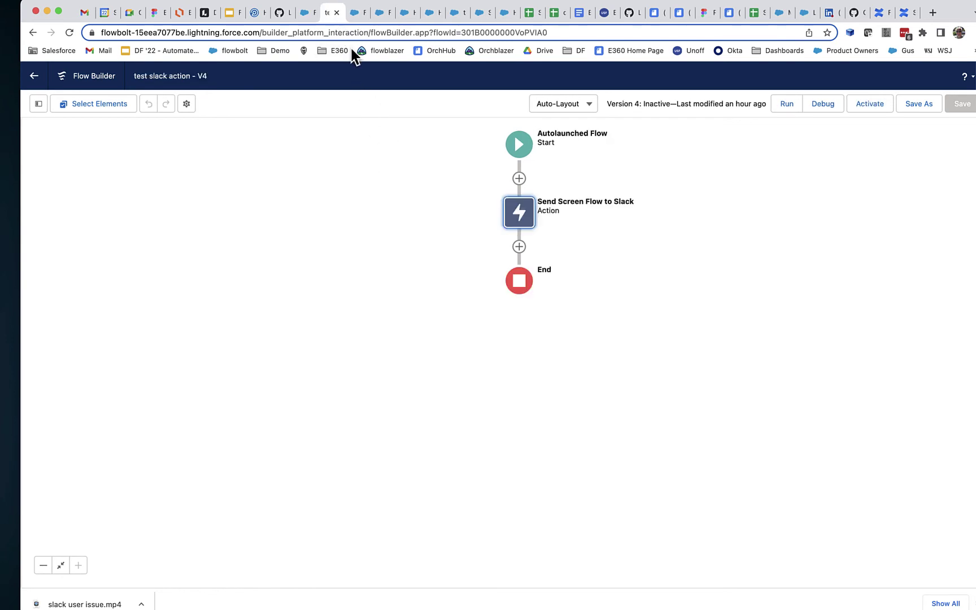
{"action": "double_click", "coordinate": [512, 220]}
{"action": "left_click_drag", "start_coordinate": [409, 371], "coordinate": [310, 368]}
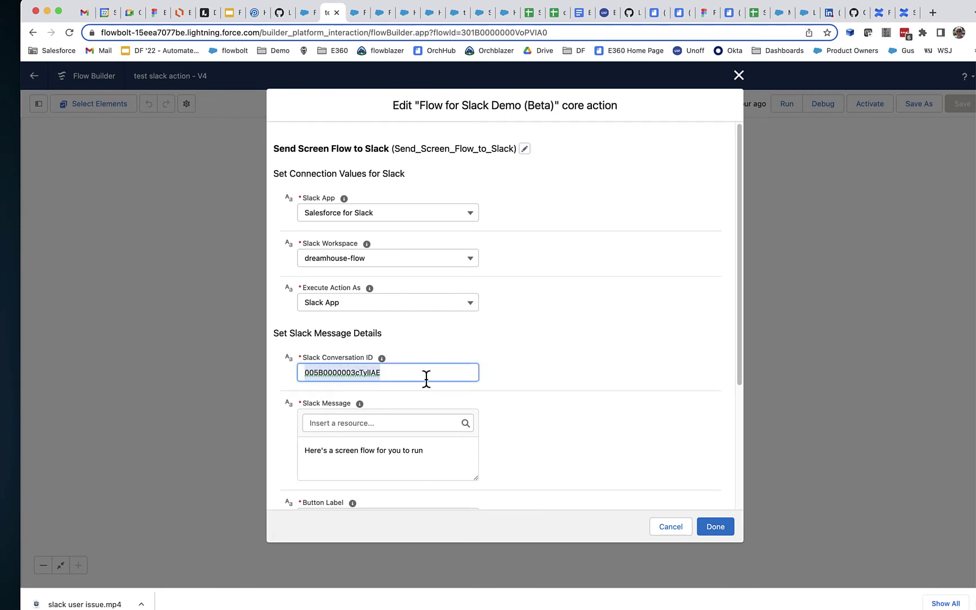
{"action": "left_click", "coordinate": [424, 353]}
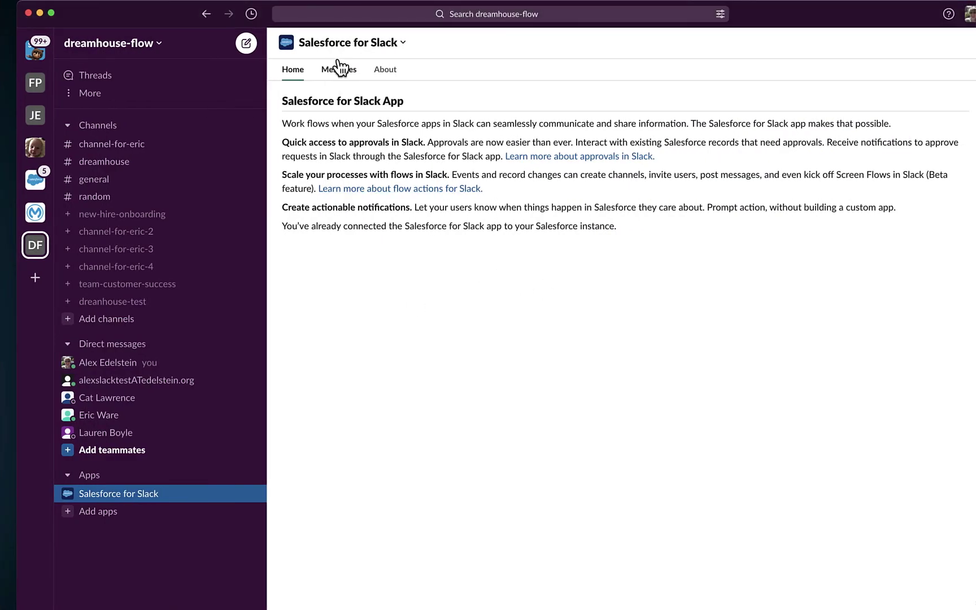
- View the Slack app's Messages, then open the #channel-for-eric-4 channel
{"action": "left_click", "coordinate": [339, 73]}
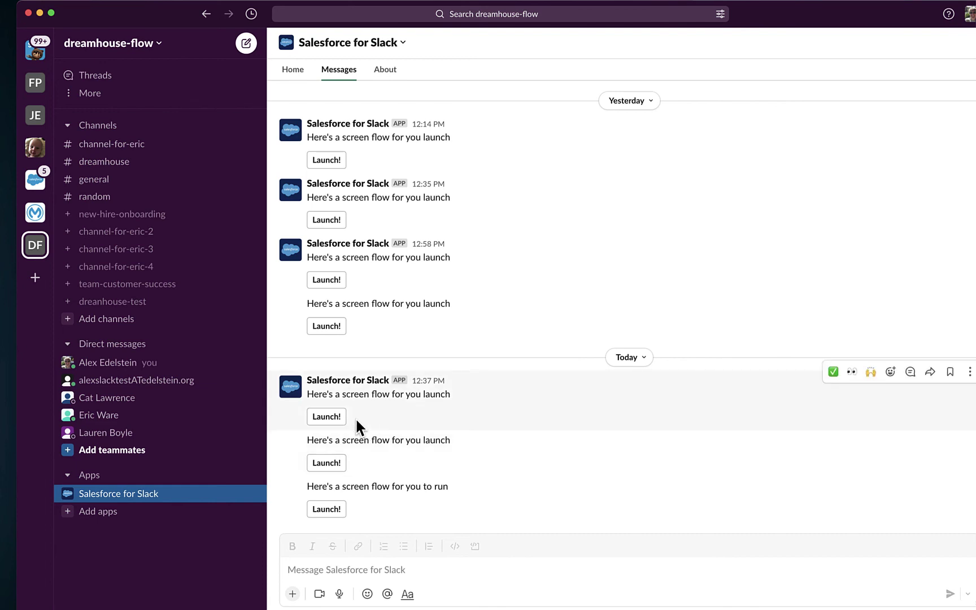
{"action": "left_click", "coordinate": [118, 267]}
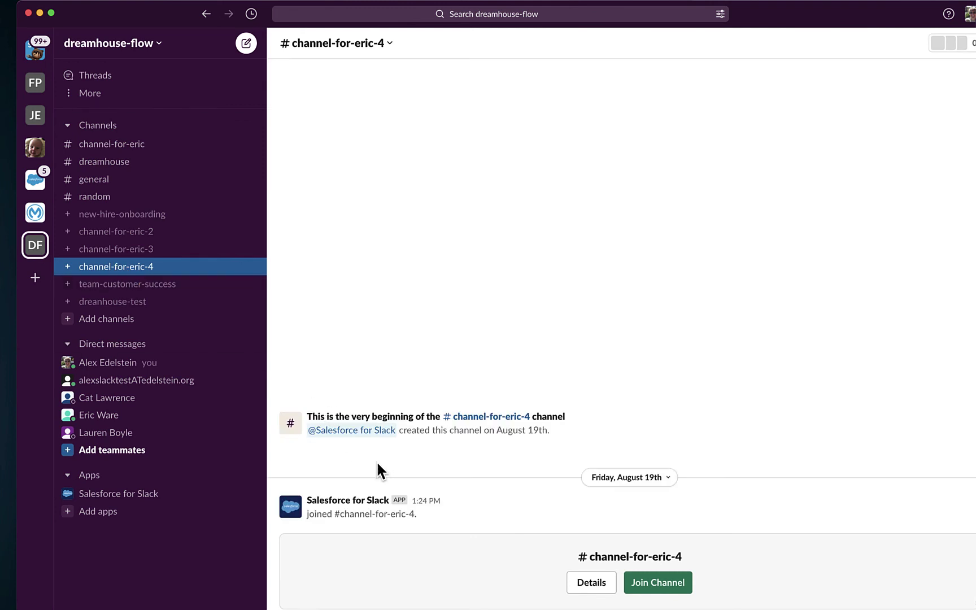
- Join #channel-for-eric-4 and select its channel ID C03UEG1TVKL in the channel details
{"action": "left_click", "coordinate": [660, 583]}
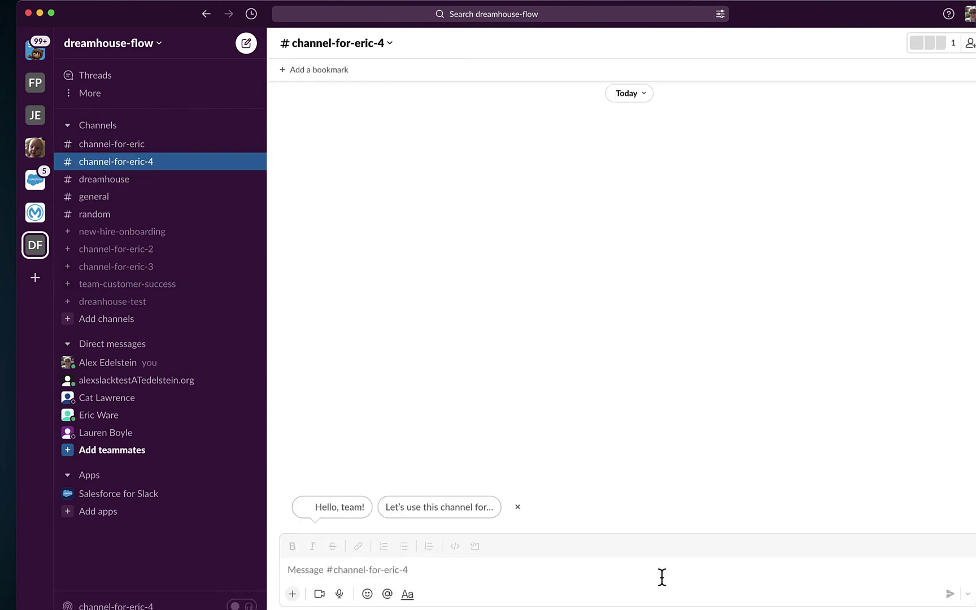
{"action": "left_click", "coordinate": [384, 44]}
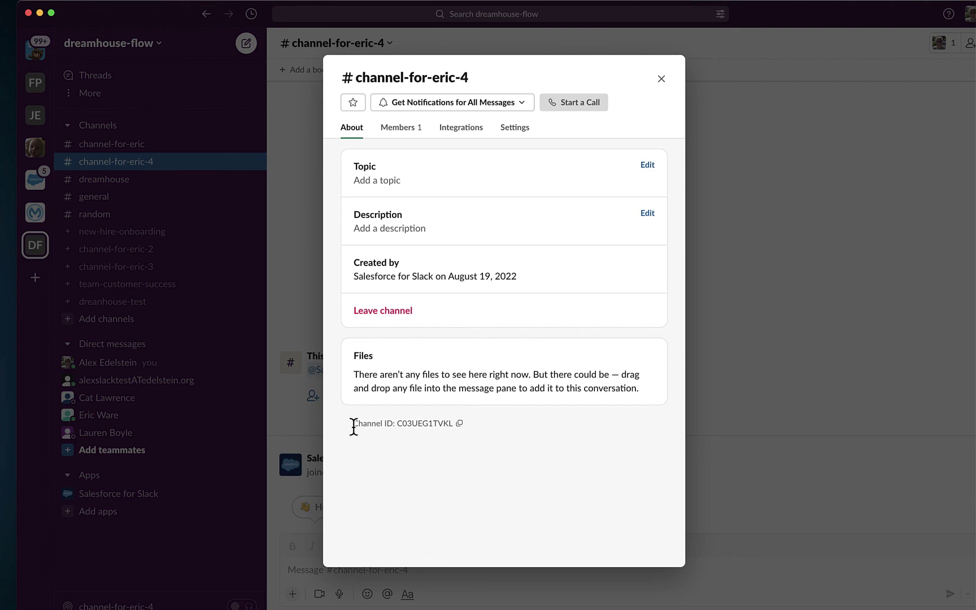
{"action": "left_click_drag", "start_coordinate": [353, 428], "coordinate": [413, 431]}
{"action": "left_click", "coordinate": [418, 427]}
{"action": "double_click", "coordinate": [418, 426]}
{"action": "key", "text": "super+c"}
- Set the action's Slack Conversation ID to C03UEG1TVKL and confirm the action settings
{"action": "left_click", "coordinate": [659, 79]}
{"action": "key", "text": "ctrl+Left"}
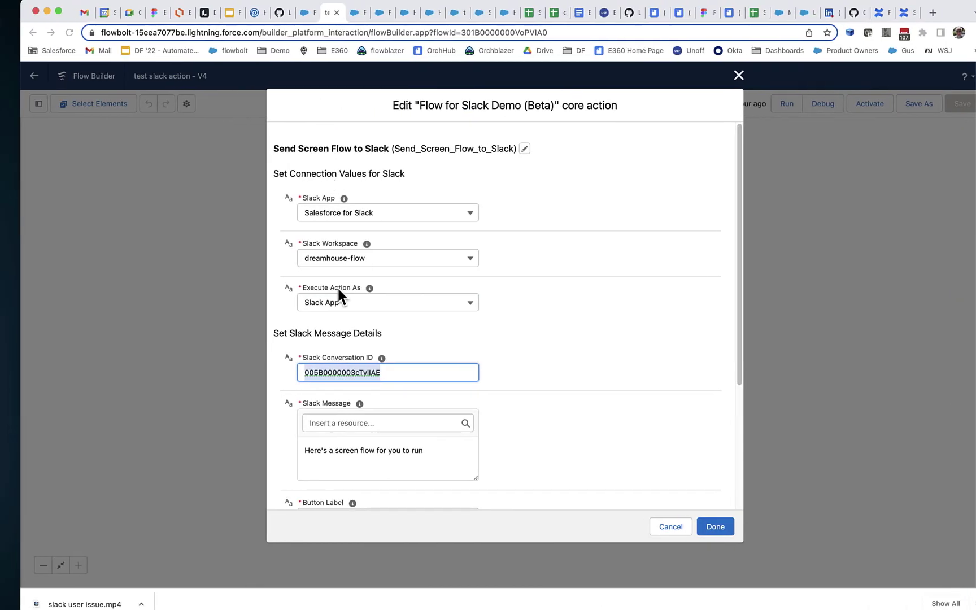
{"action": "key", "text": "super+v"}
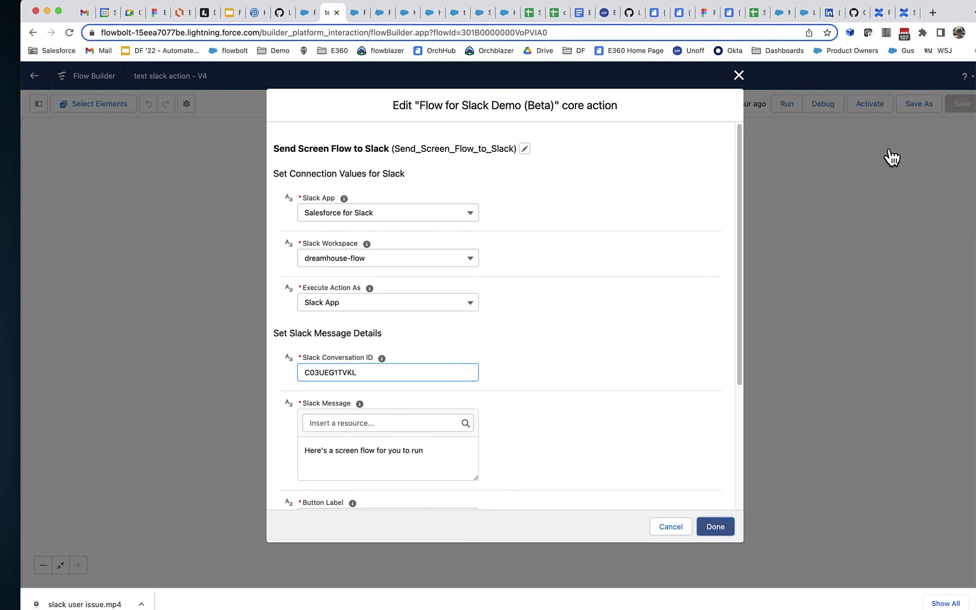
{"action": "left_click", "coordinate": [702, 533]}
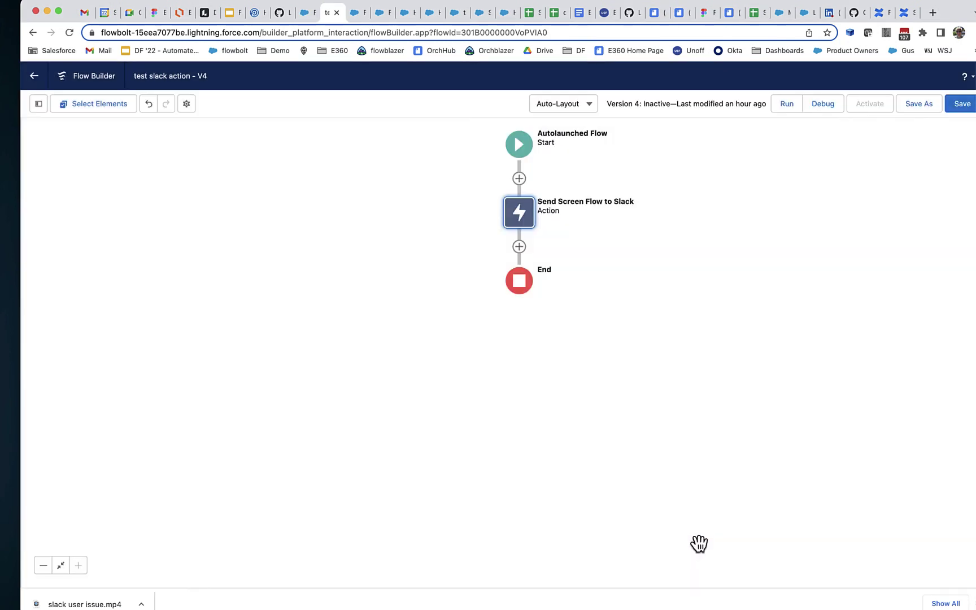
- Save the flow, run it in debug mode, and check Slack for the posted message
{"action": "left_click", "coordinate": [960, 110]}
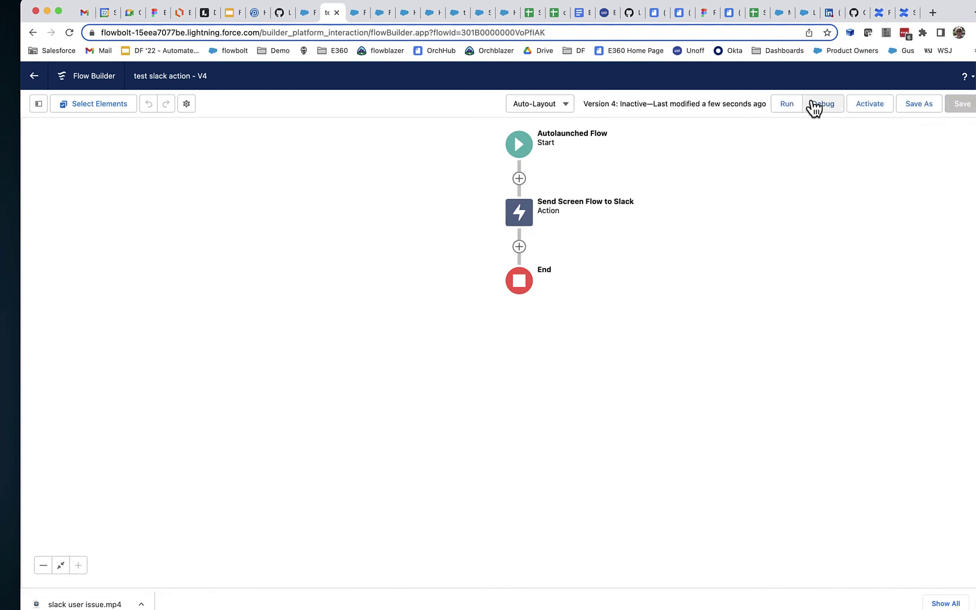
{"action": "left_click", "coordinate": [813, 105]}
{"action": "left_click", "coordinate": [662, 412]}
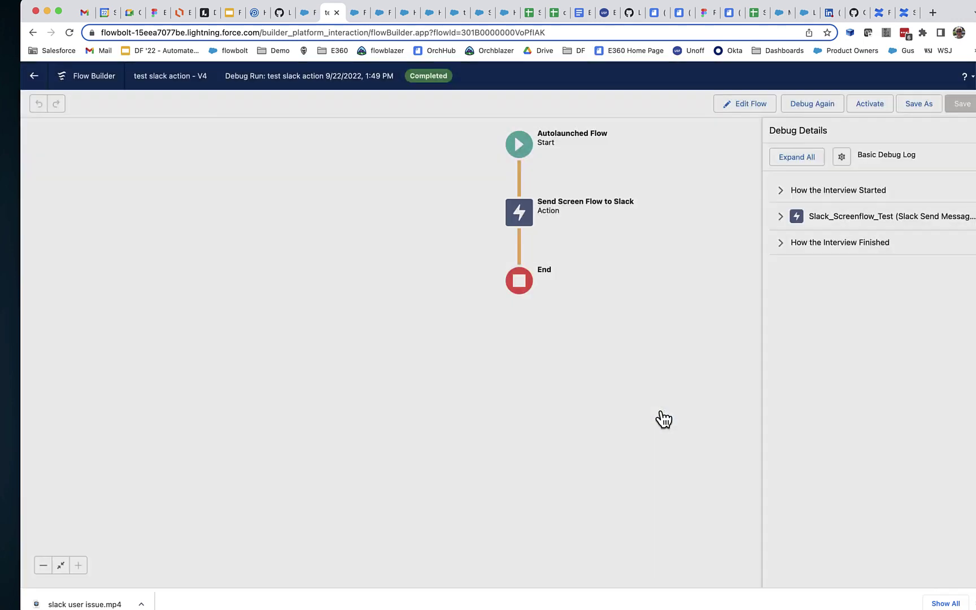
{"action": "key", "text": "super+Tab"}
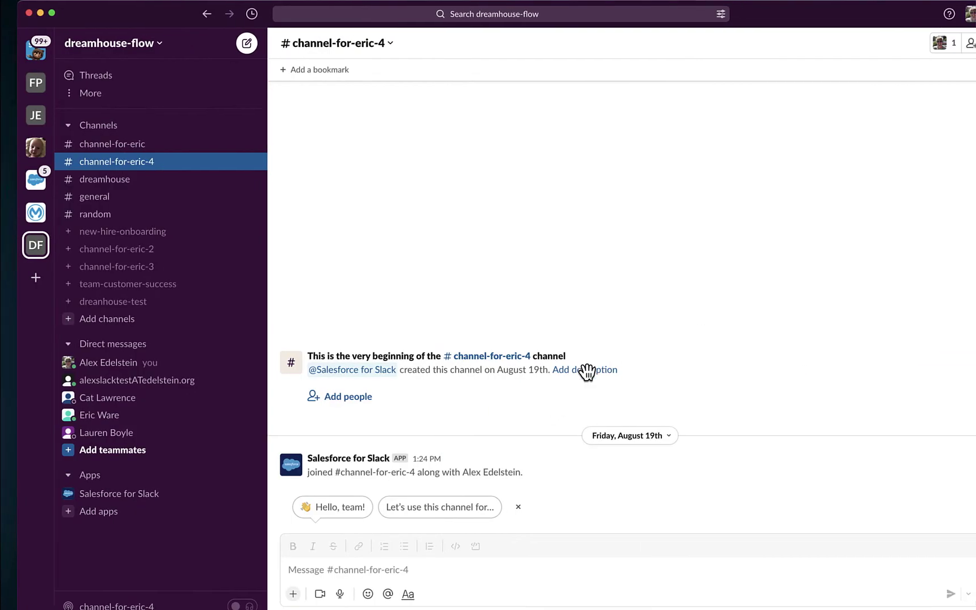